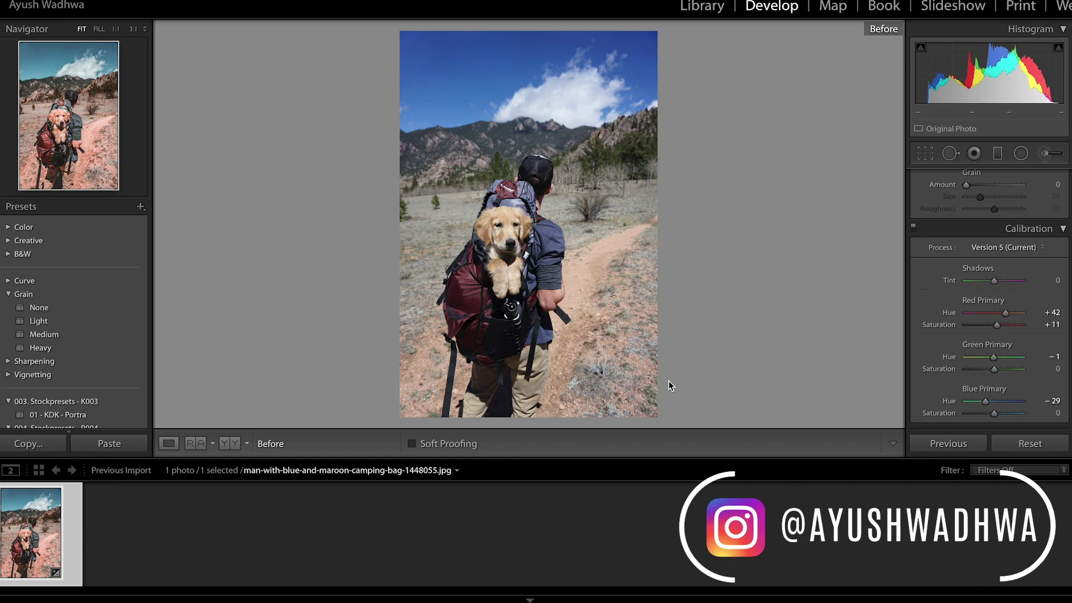
Set the photo's contrast to +55, highlights to −89 and shadows to +94
key(backslash)
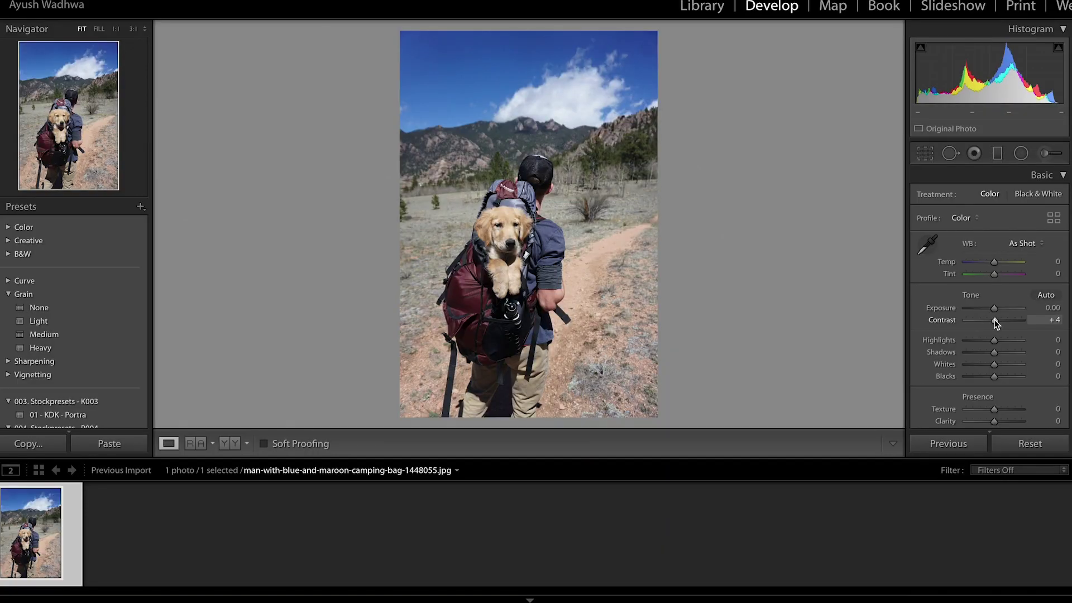
drag(994, 320, 998, 342)
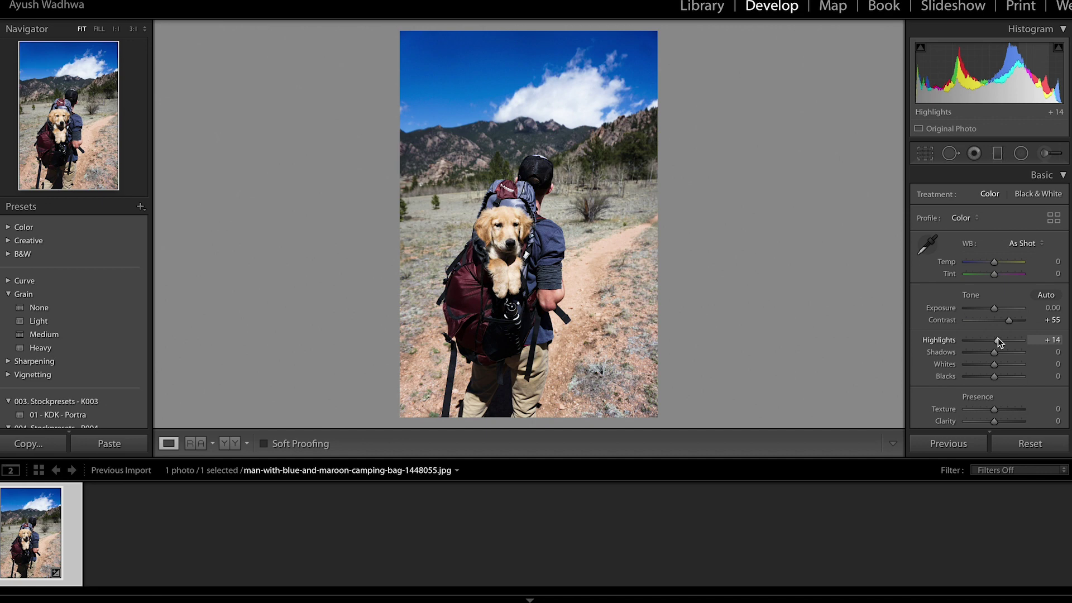
drag(997, 337, 962, 346)
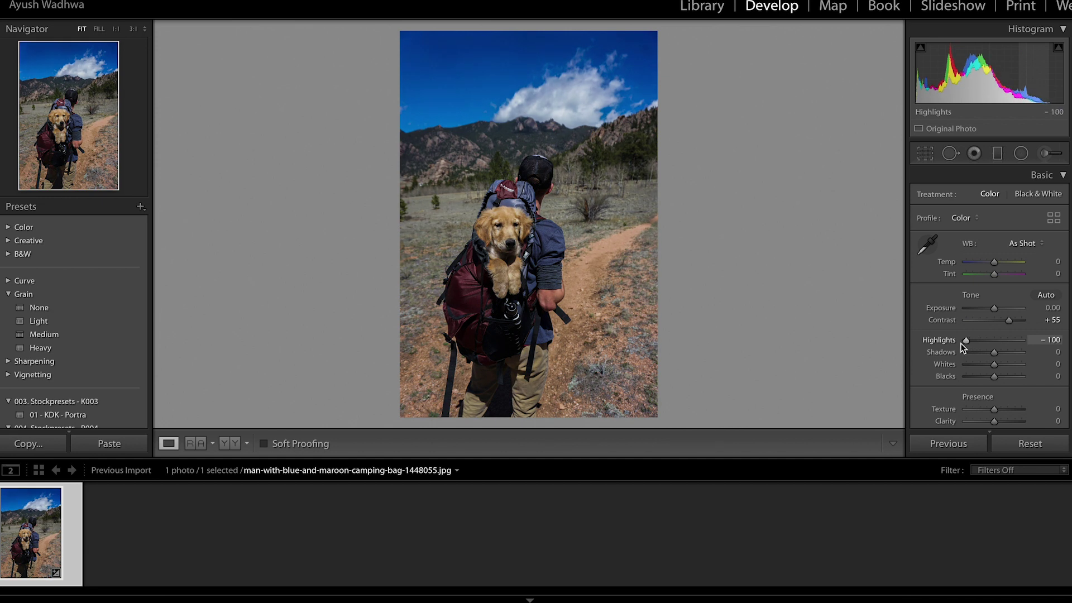
drag(966, 347, 969, 342)
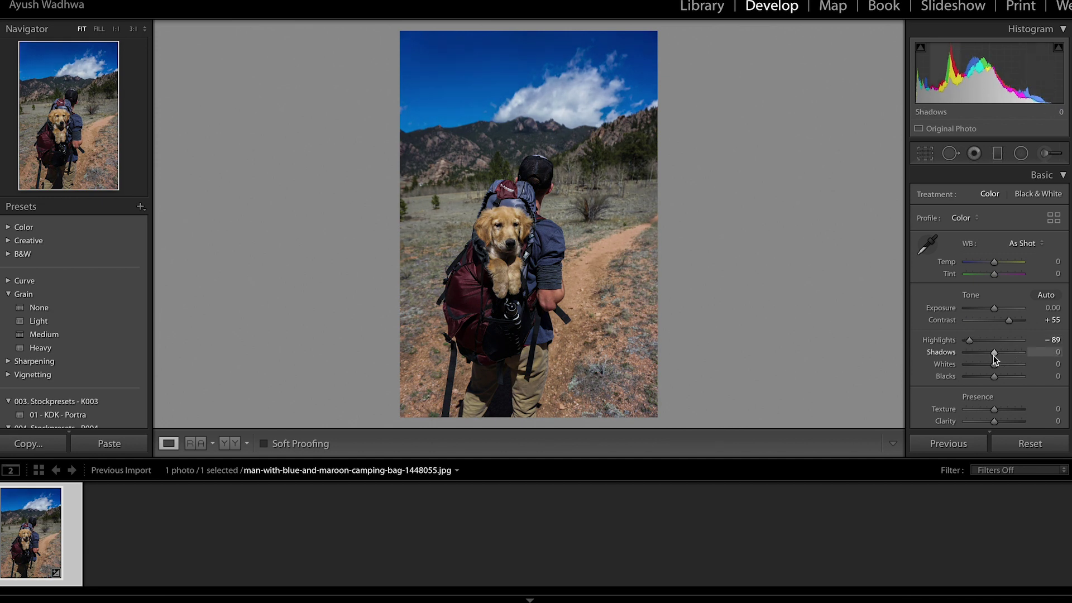
drag(994, 355, 1020, 354)
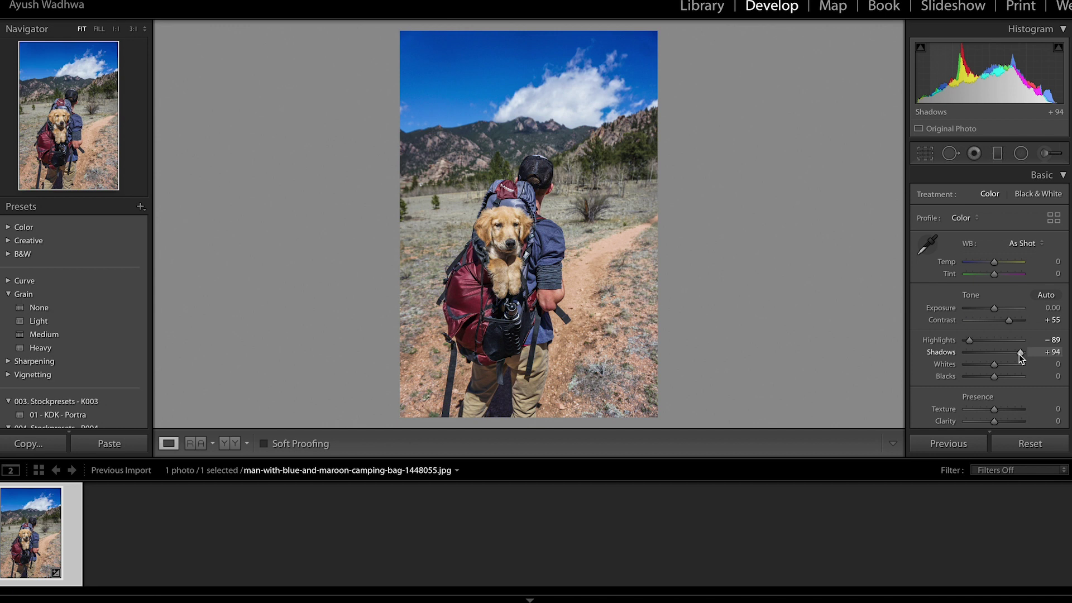
Set the photo's whites to −65 and blacks to −18
drag(994, 364, 987, 376)
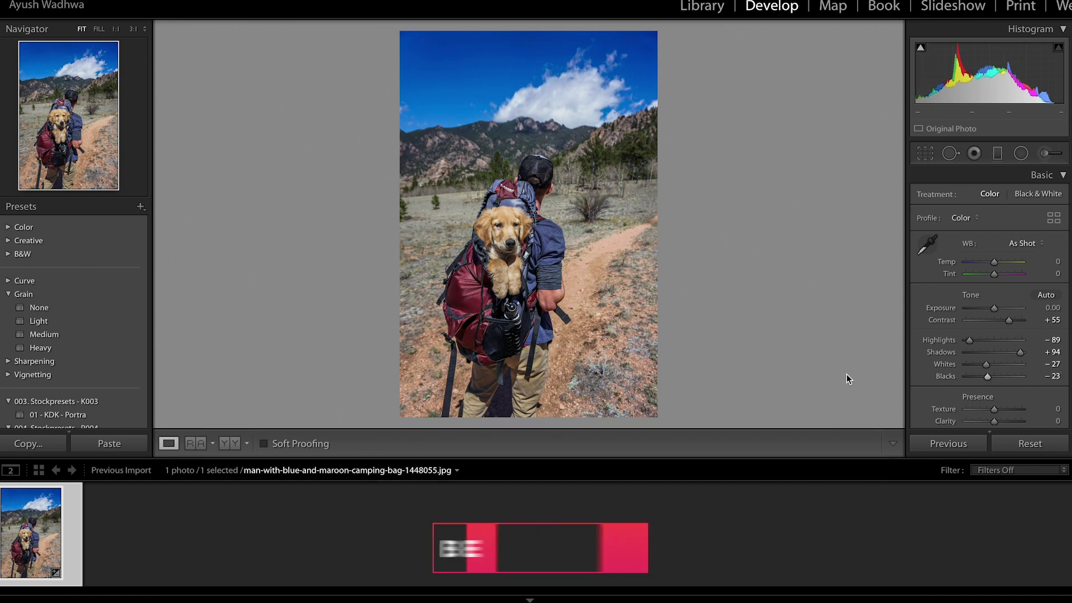
drag(988, 378, 989, 378)
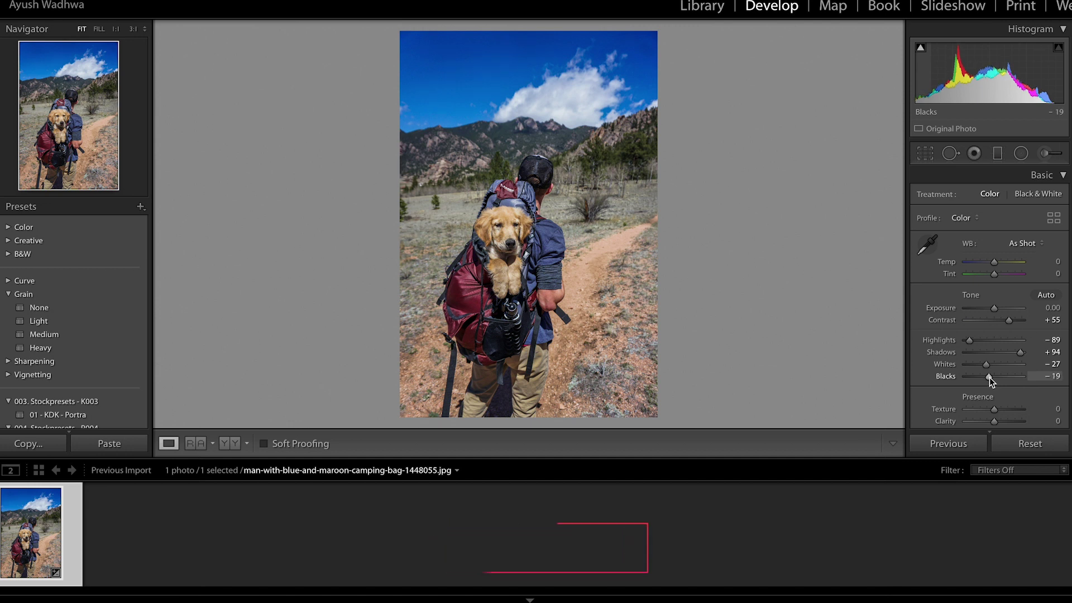
drag(990, 377, 990, 378)
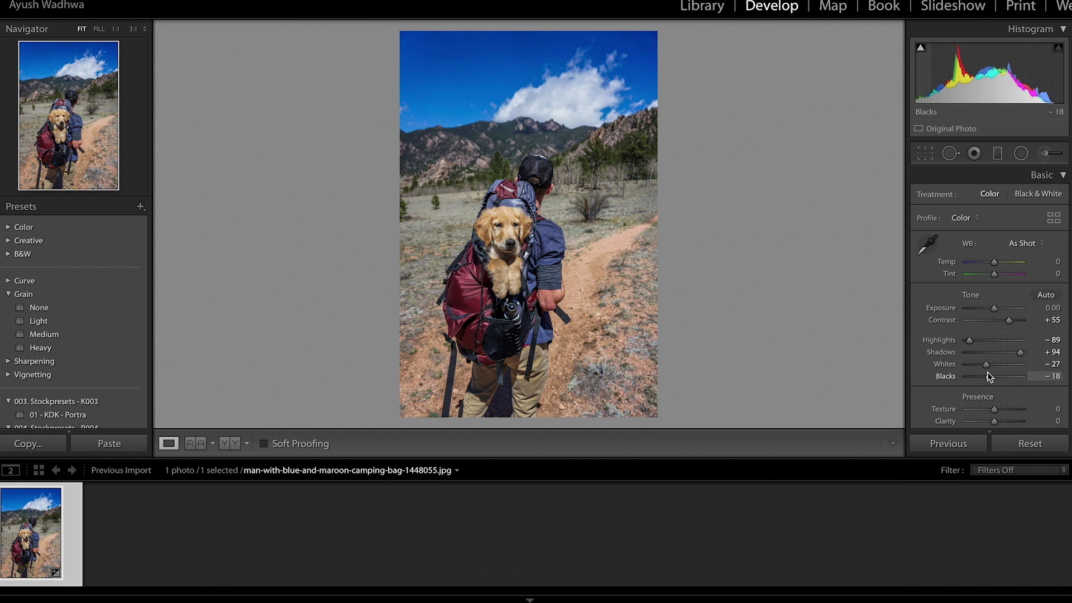
drag(986, 365, 976, 368)
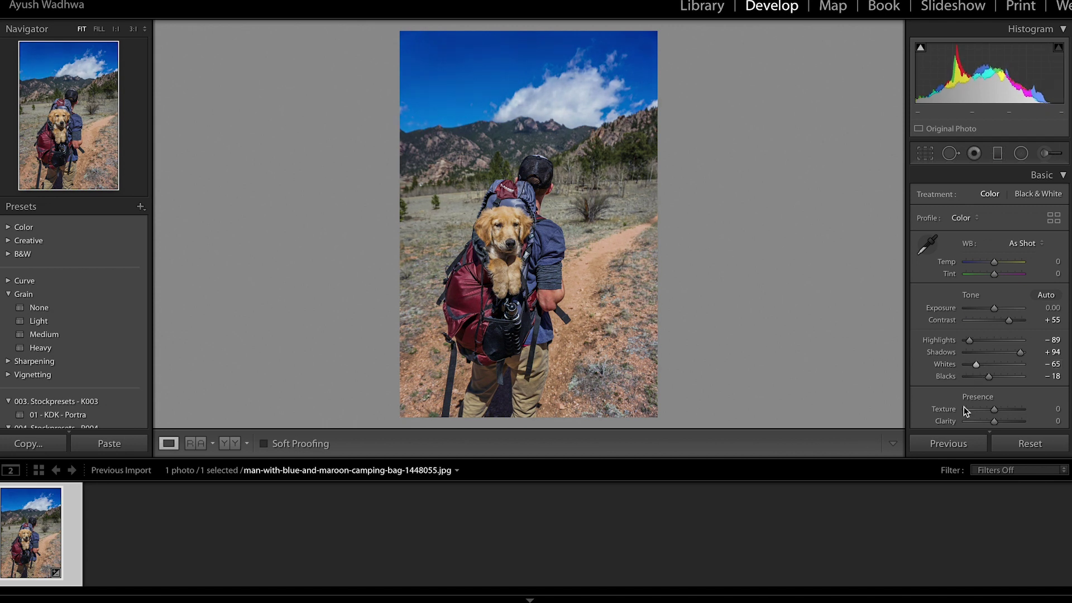
Set the photo's clarity to +22, saturation to −6 and vibrance to −7
scroll(956, 416, down, 2)
scroll(956, 415, down, 2)
drag(994, 329, 1000, 331)
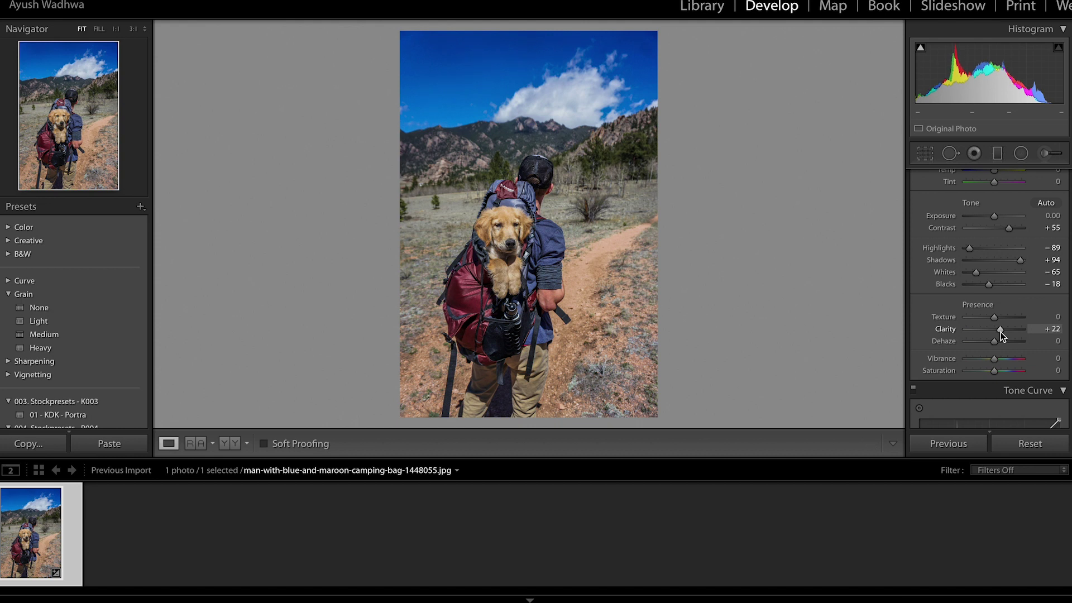
scroll(995, 356, down, 2)
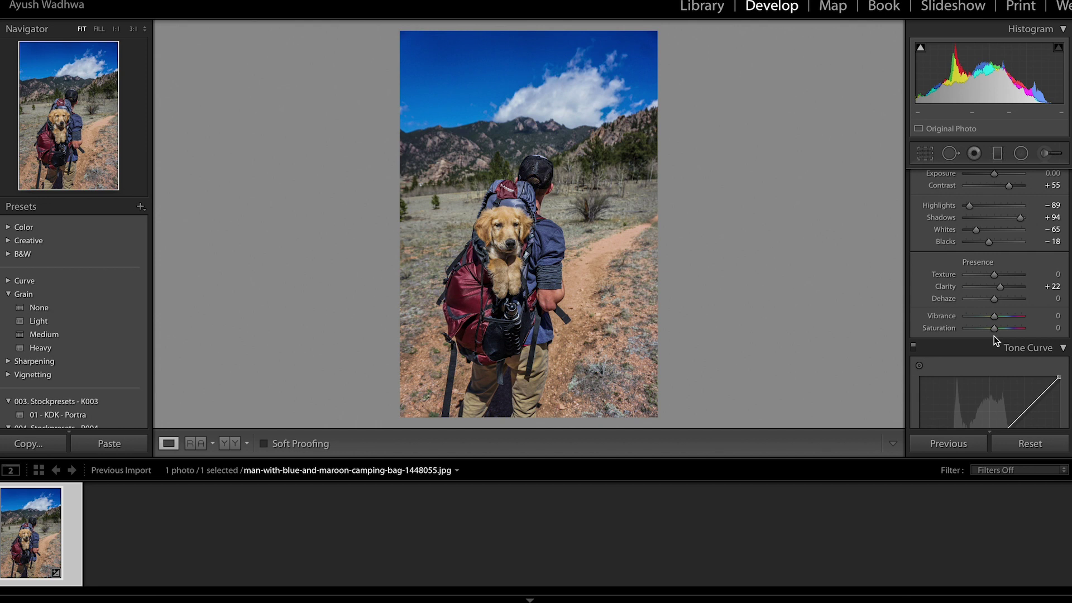
drag(994, 330, 993, 330)
key(z)
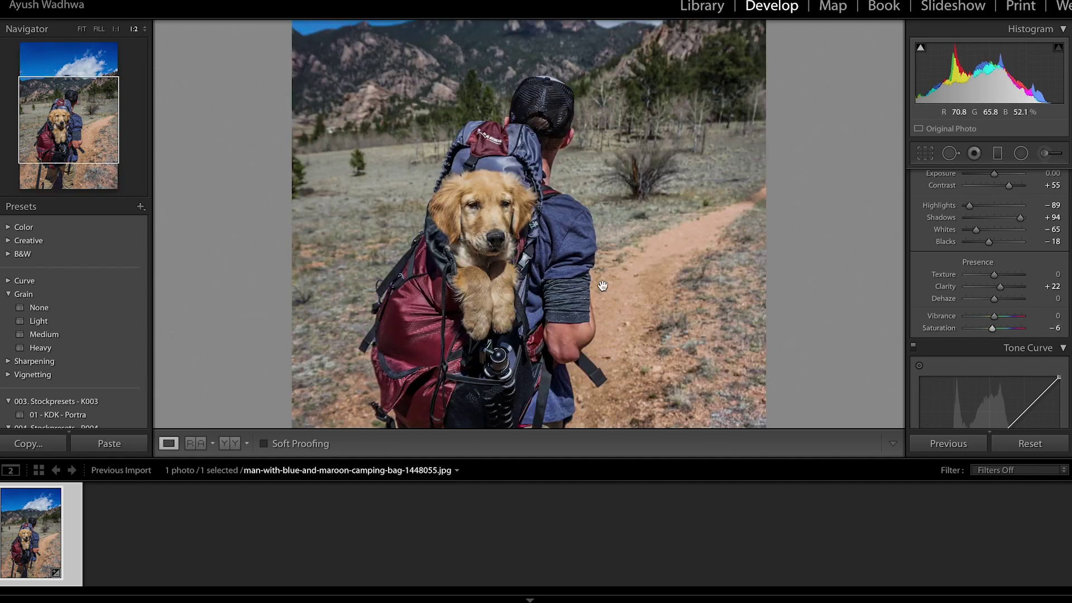
key(z)
drag(994, 319, 993, 320)
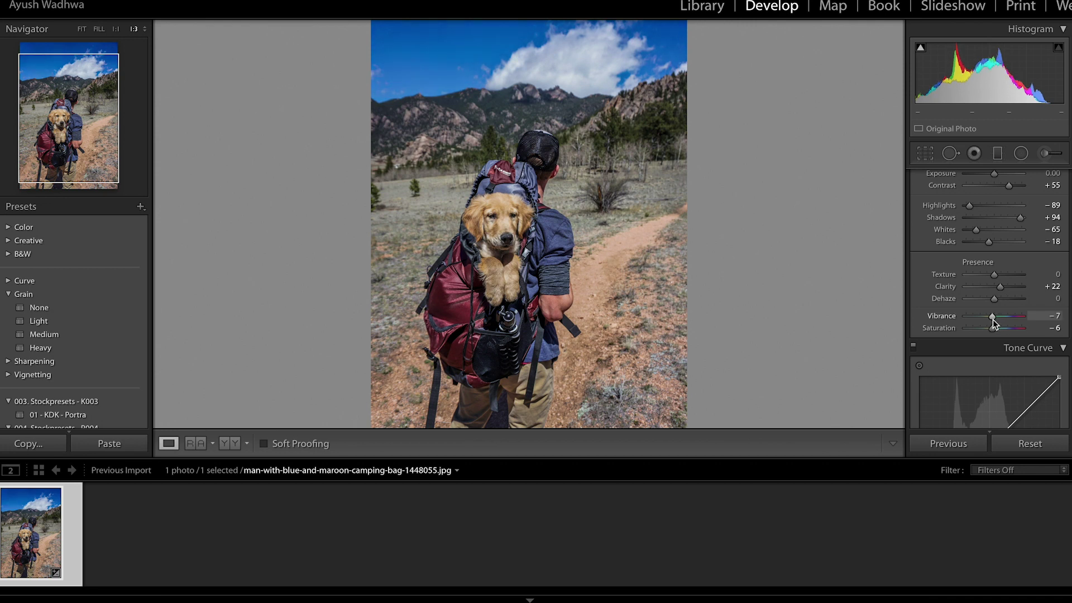
Shape the RGB tone curve: lift the black point to about 7.5%, raise the highlights slightly, pull down the shadows and adjust the midtones
scroll(911, 375, down, 3)
key(ctrl+minus)
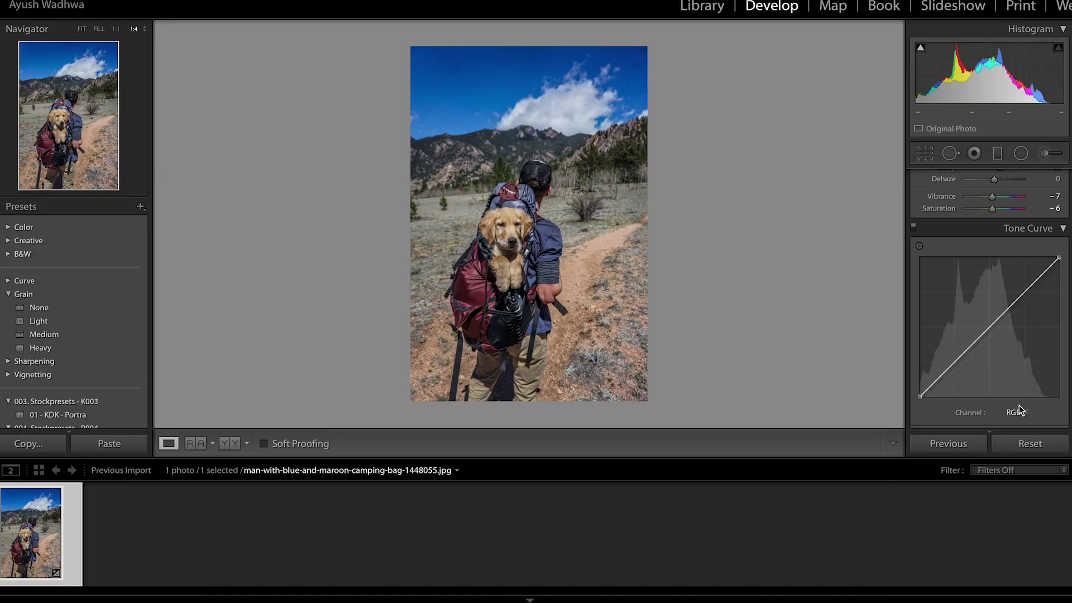
click(1013, 412)
click(1014, 413)
drag(919, 397, 921, 393)
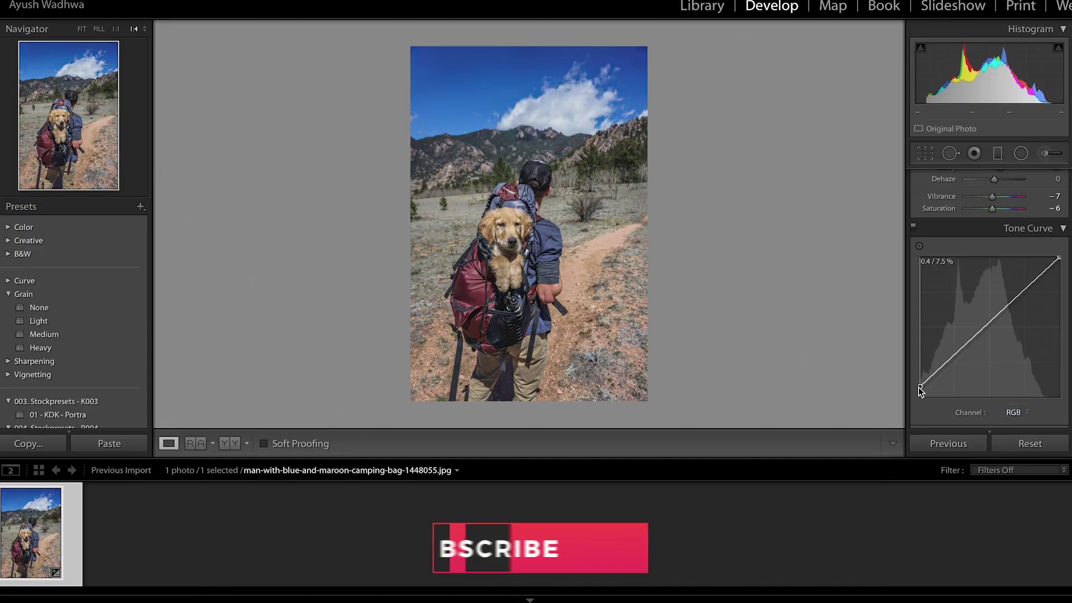
drag(1026, 288, 1026, 286)
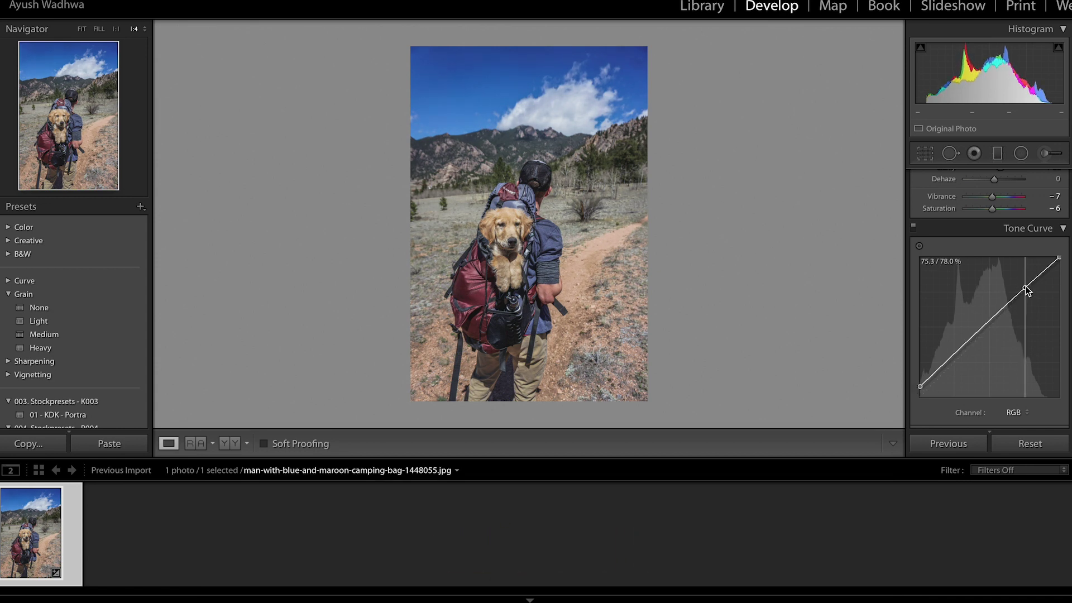
drag(963, 350, 969, 356)
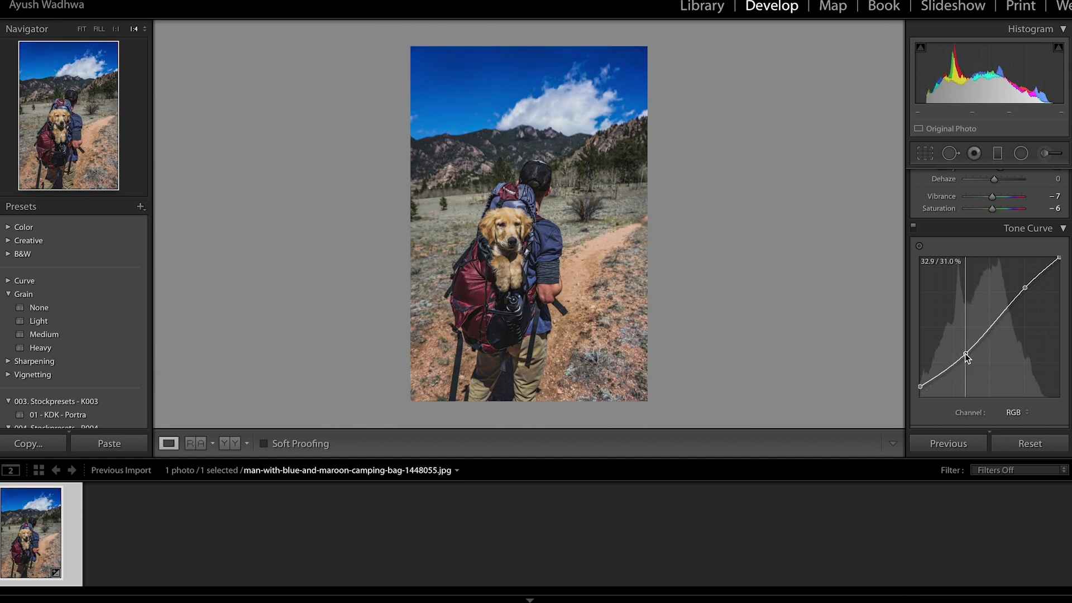
drag(992, 326, 991, 323)
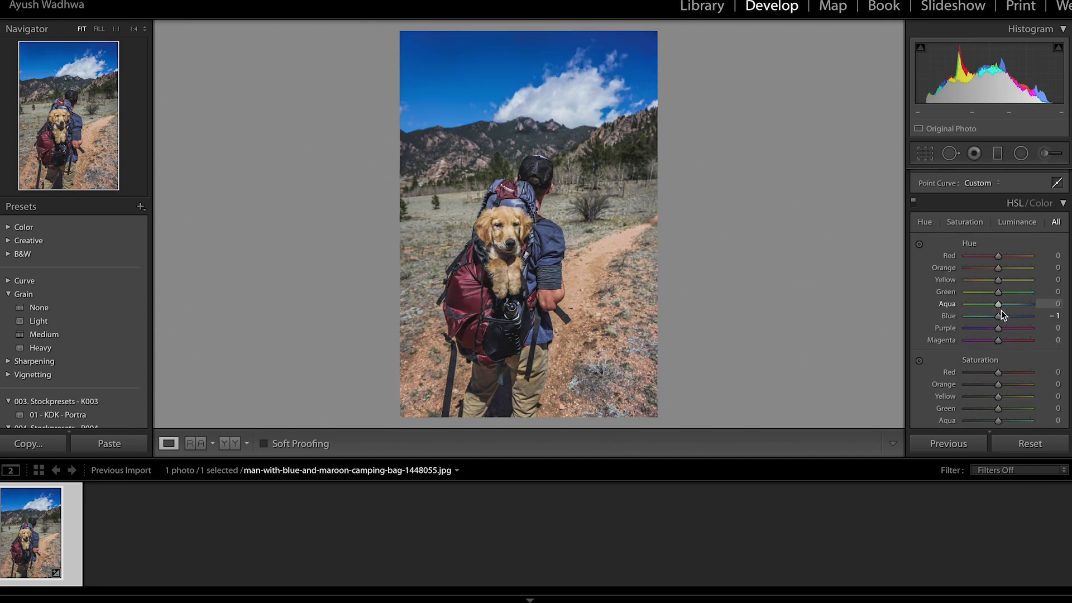
Shift the HSL hues: blue to −22, aqua and green to −100, yellow to −90 and orange to −47
drag(997, 317, 954, 310)
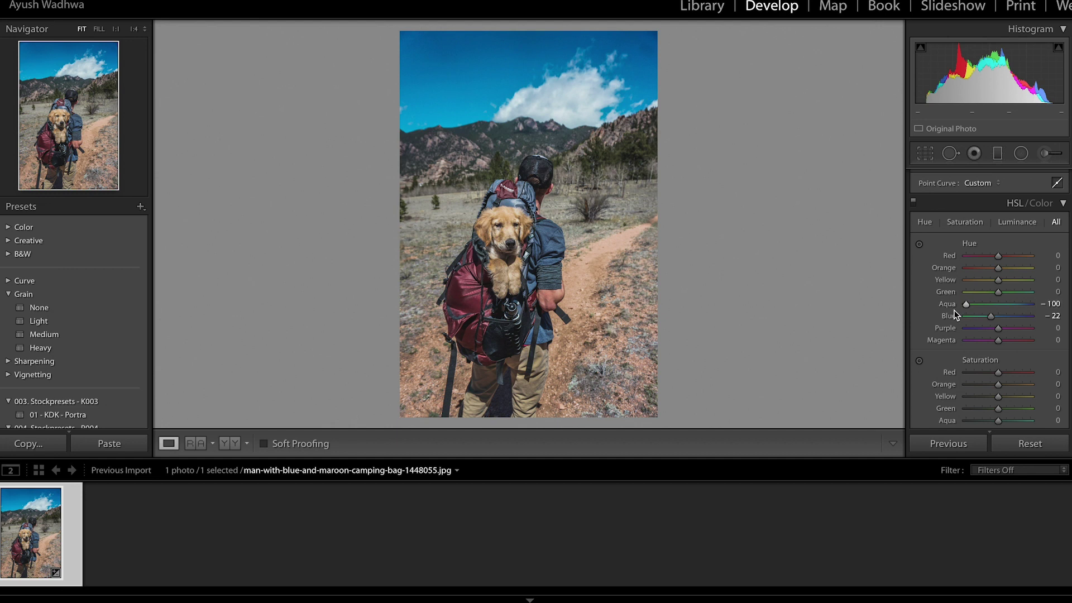
scroll(1016, 279, down, 3)
scroll(998, 293, down, 4)
drag(998, 293, 967, 293)
scroll(975, 286, down, 10)
scroll(971, 285, down, 7)
drag(998, 269, 984, 270)
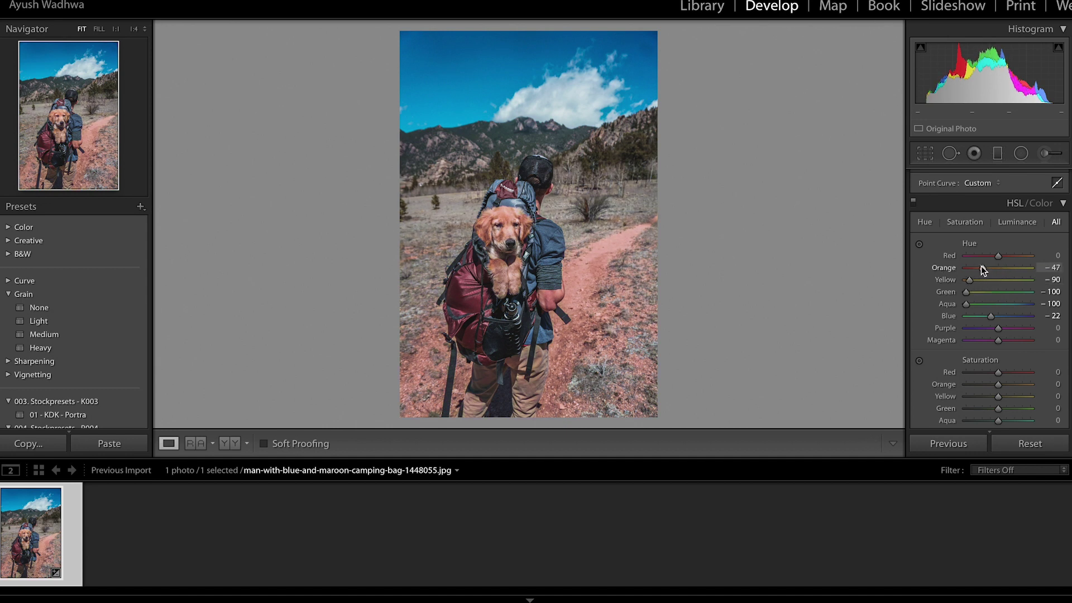
Set the blue hue to −34 and the blue saturation to −52
scroll(971, 335, down, 3)
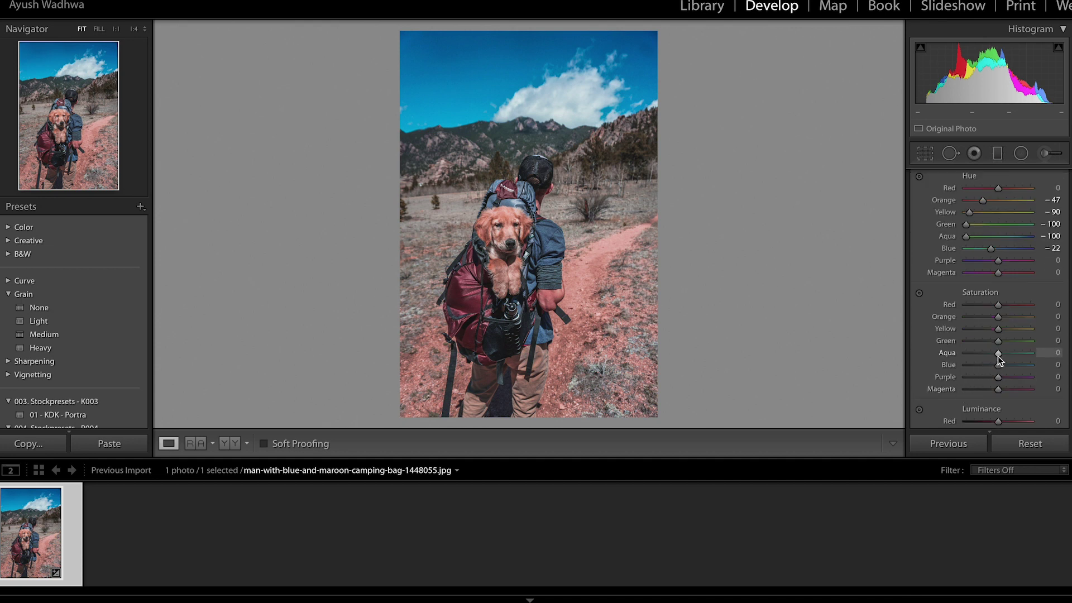
drag(997, 365, 990, 365)
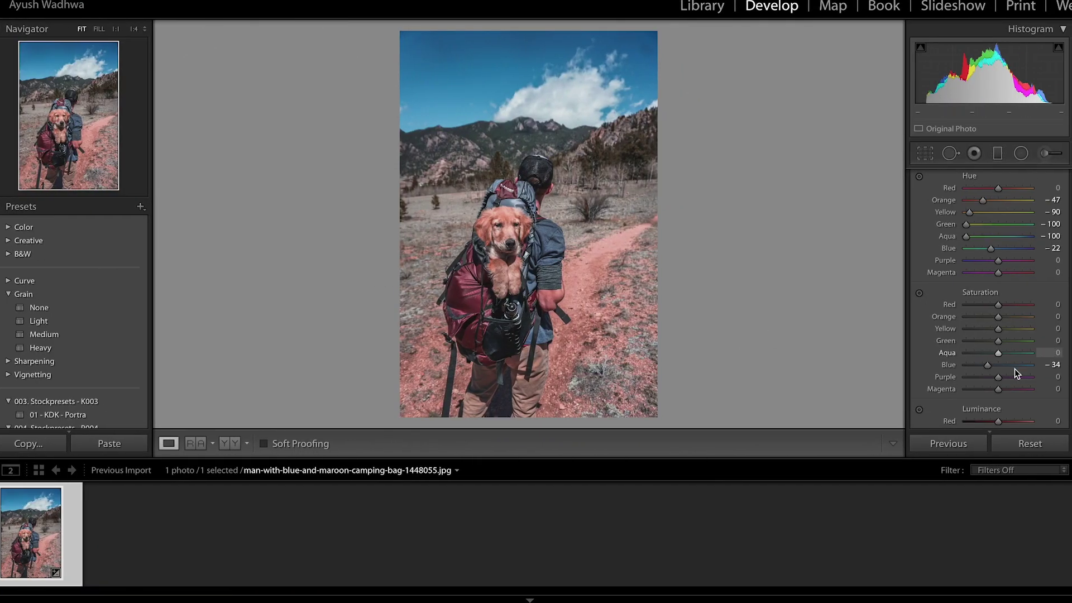
drag(992, 250, 985, 250)
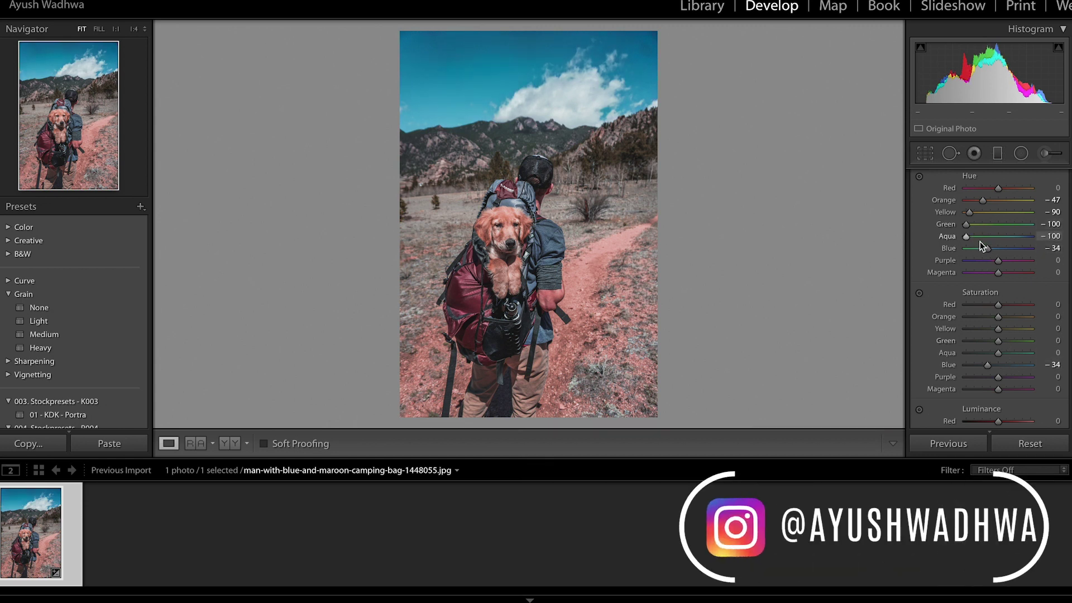
drag(997, 364, 982, 366)
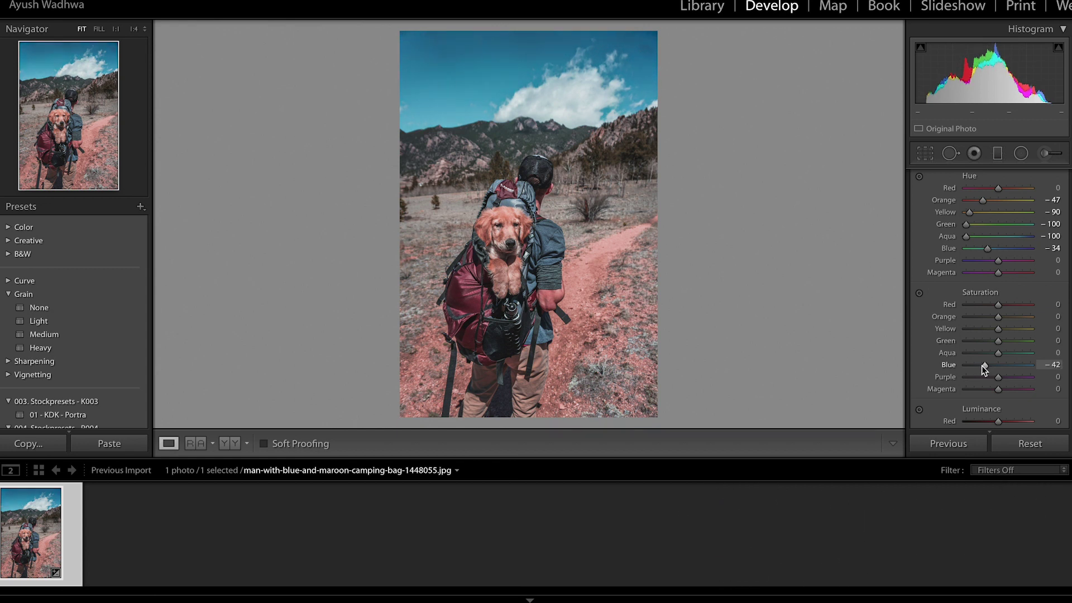
drag(982, 366, 978, 367)
Reduce color saturation: red −9, orange −20, yellow −12, green −7, aqua −7, purple −9 and magenta −10
drag(999, 304, 992, 317)
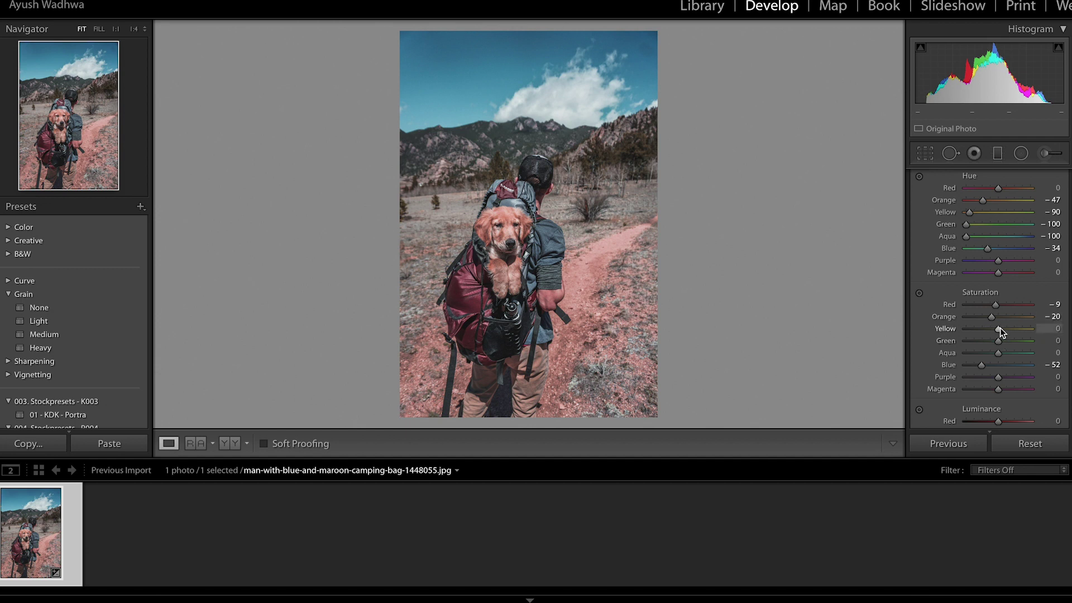
drag(1000, 327, 997, 342)
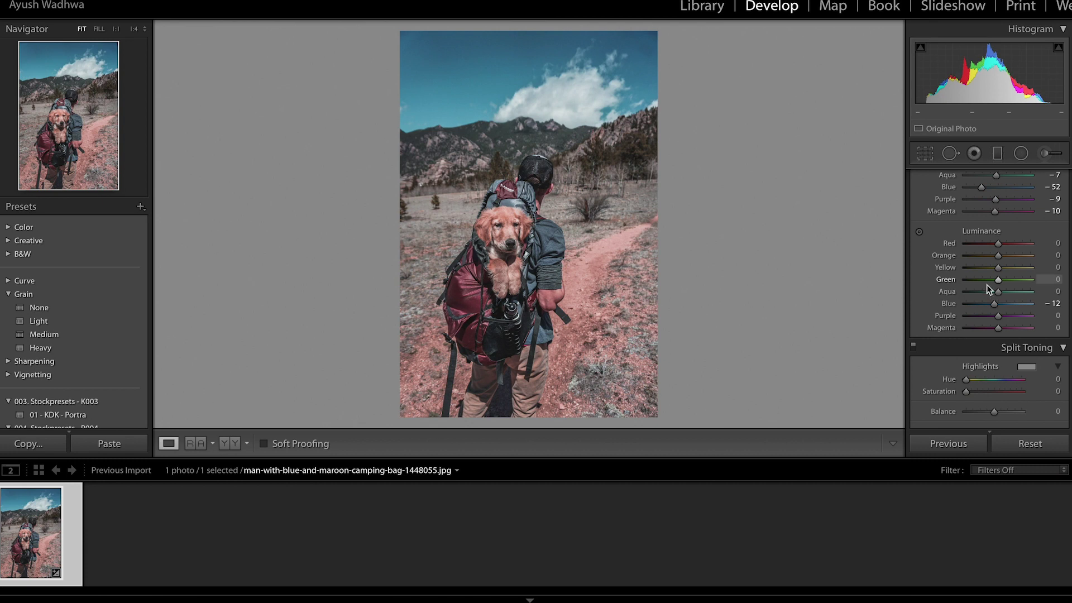
Set the blue luminance to −13 and the blue saturation to −69
drag(994, 302, 993, 303)
scroll(938, 295, up, 2)
drag(983, 252, 976, 252)
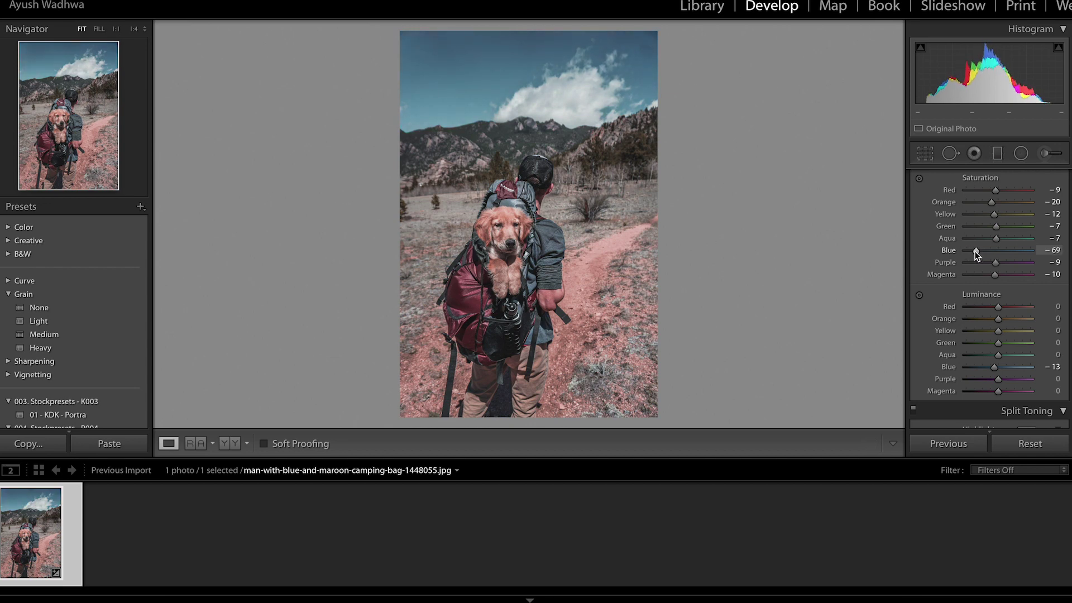
Compare the edited photo with its original version several times
key(backslash)
key(backslash)
key(backslash)
key(backslash)
key(backslash)
key(backslash)
key(backslash)
key(backslash)
Apply split toning with highlights hue 219 and saturation 7, and shadows hue 42 with slight saturation
scroll(977, 257, down, 4)
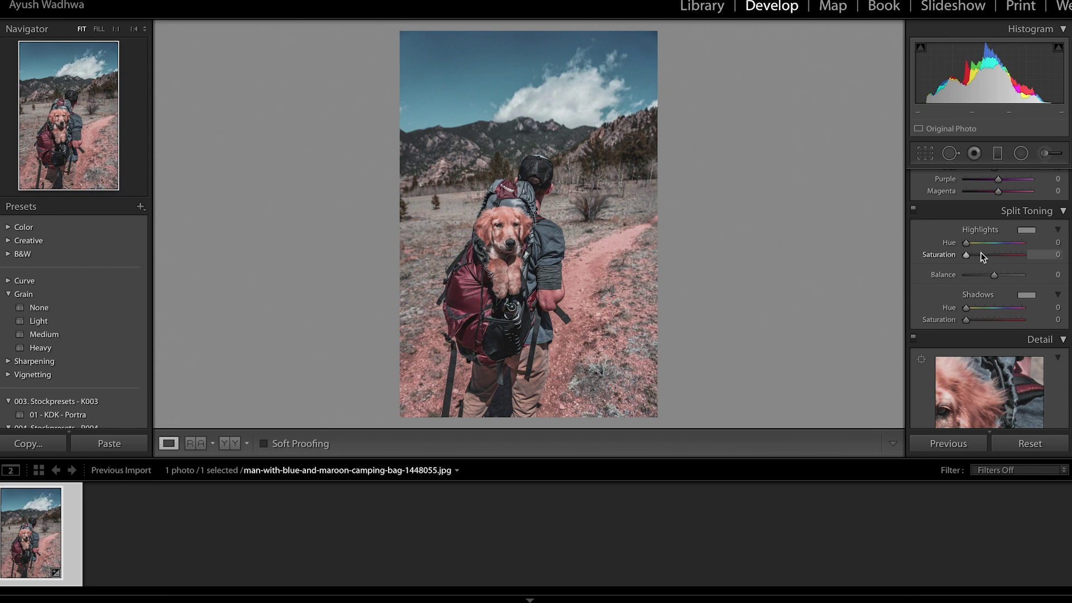
drag(967, 243, 1002, 245)
mouse_move(967, 253)
mouse_down()
mouse_move(977, 256)
mouse_move(952, 256)
mouse_move(969, 256)
mouse_up()
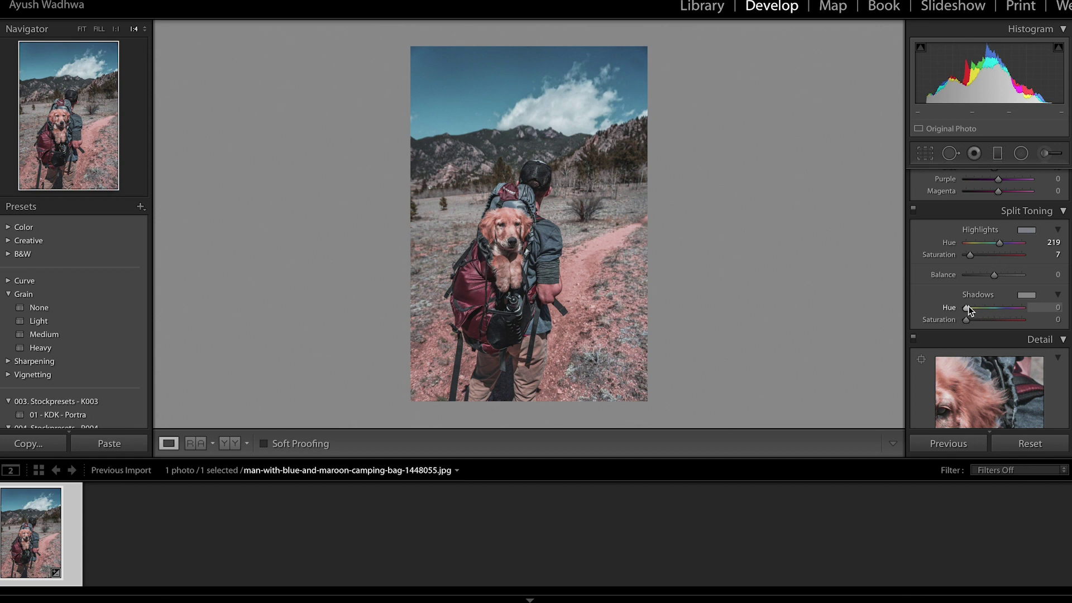
drag(968, 306, 975, 306)
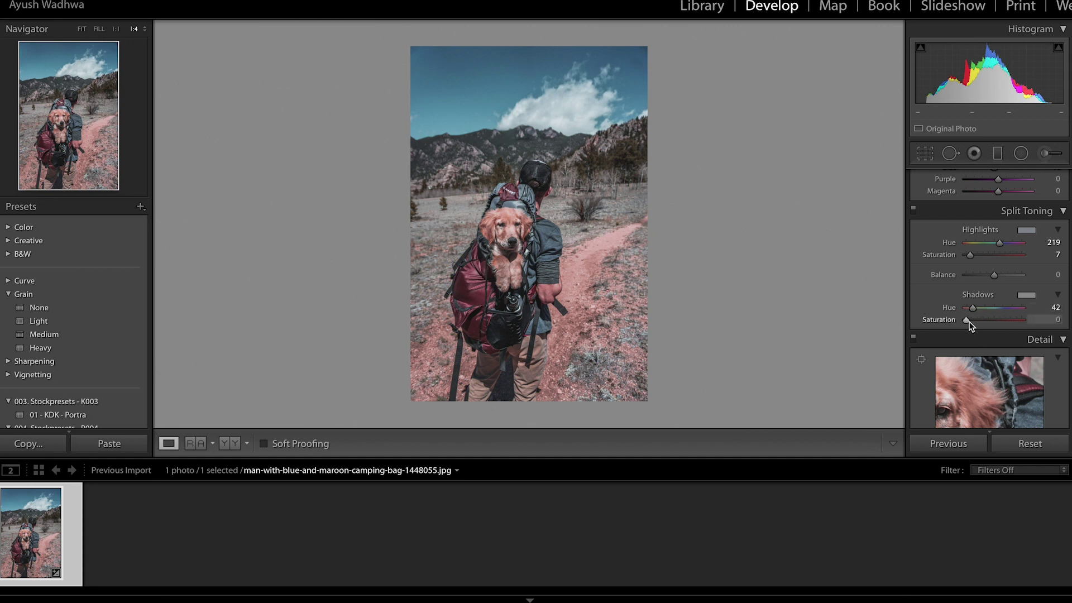
drag(970, 321, 972, 323)
Set the sharpening amount to 19 and the post-crop vignetting amount to −3
scroll(944, 321, down, 8)
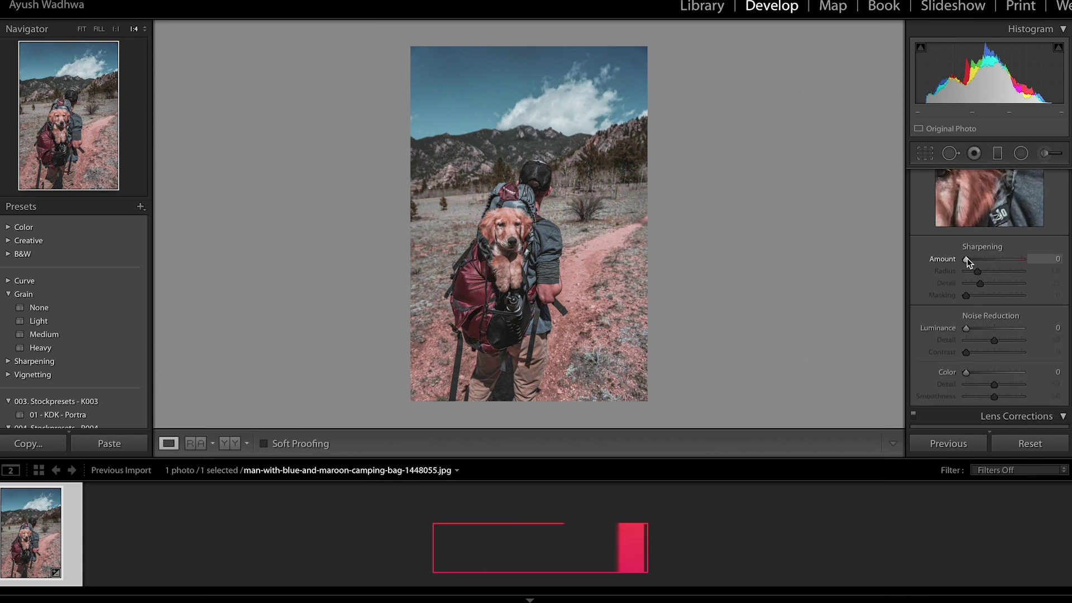
drag(968, 258, 974, 260)
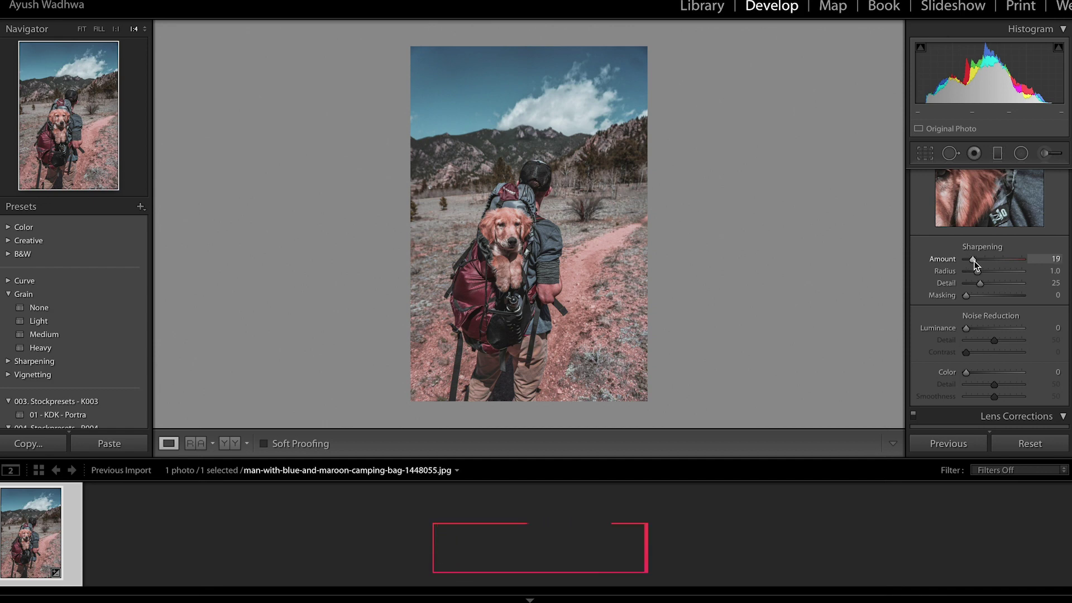
scroll(918, 364, down, 10)
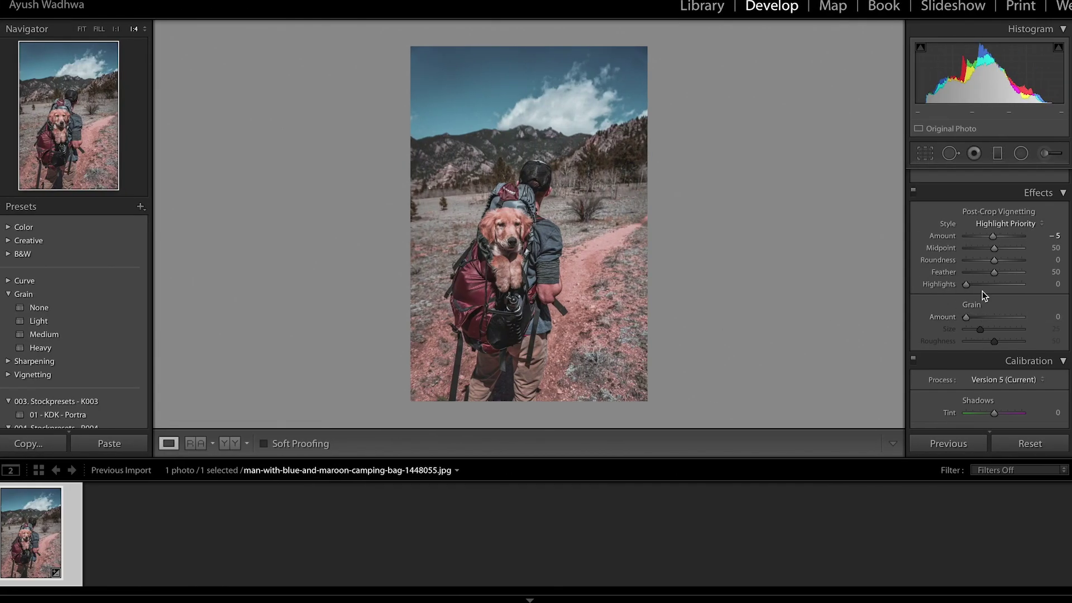
click(993, 237)
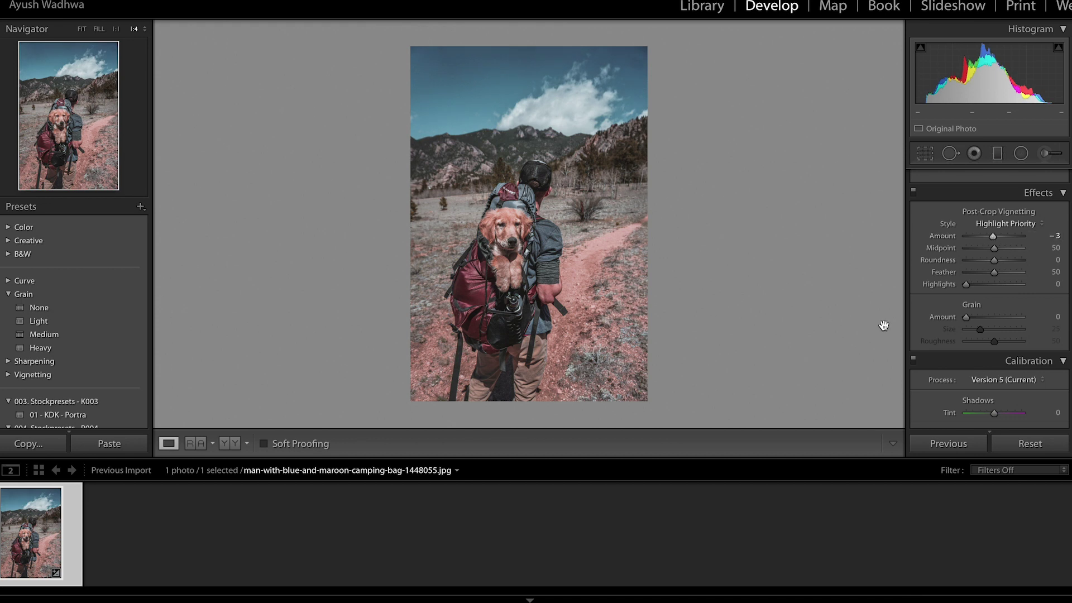
scroll(972, 329, up, 1)
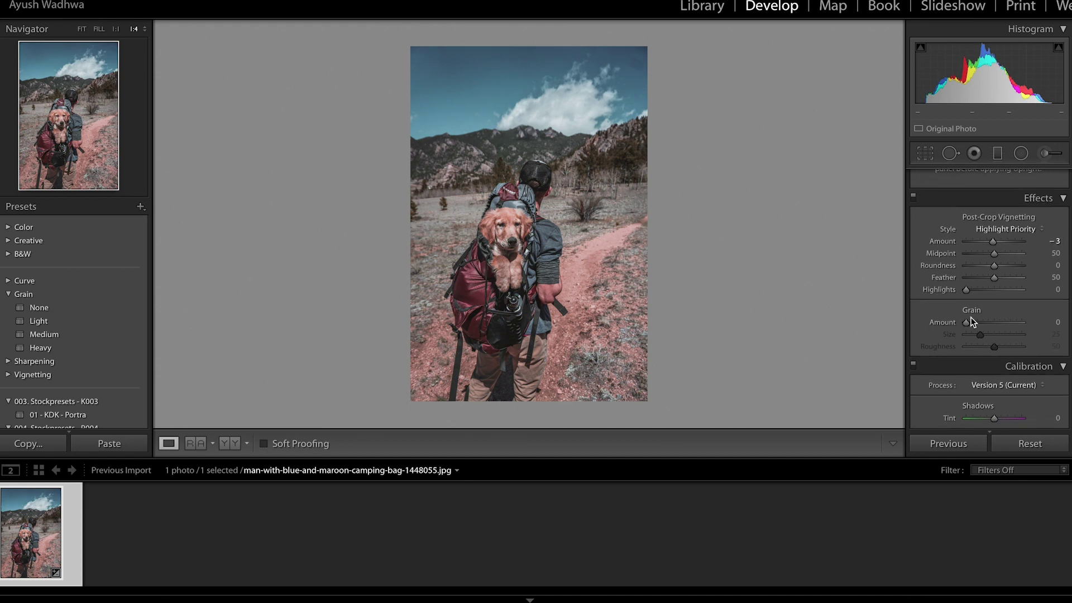
Set the calibration's red primary hue to +34 and blue primary hue to −35, and compare the result with the original photo
scroll(983, 362, down, 3)
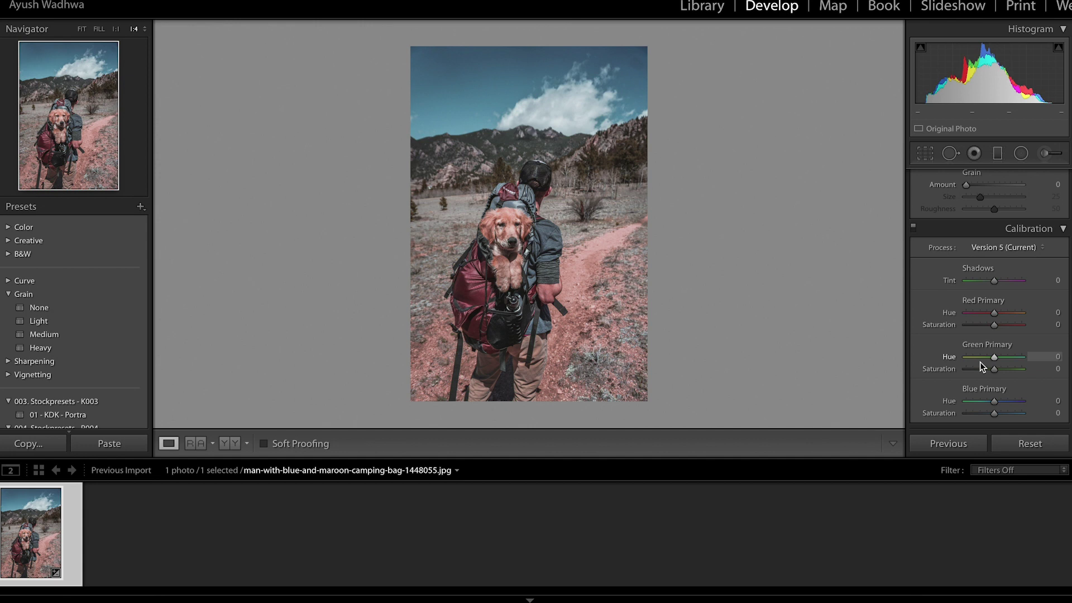
drag(996, 400, 987, 401)
drag(994, 313, 999, 317)
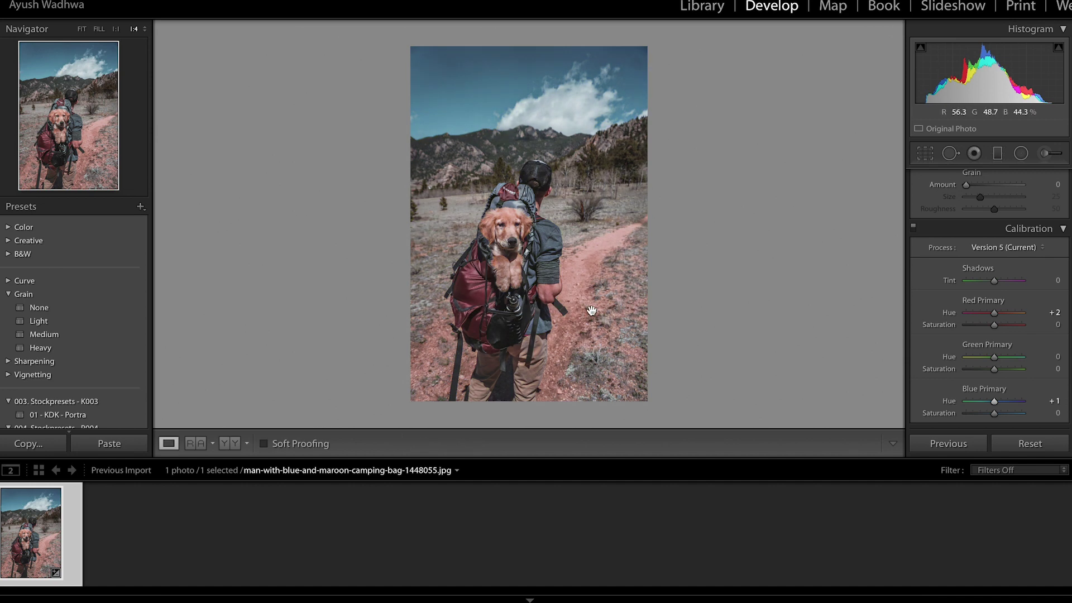
drag(994, 314, 1005, 316)
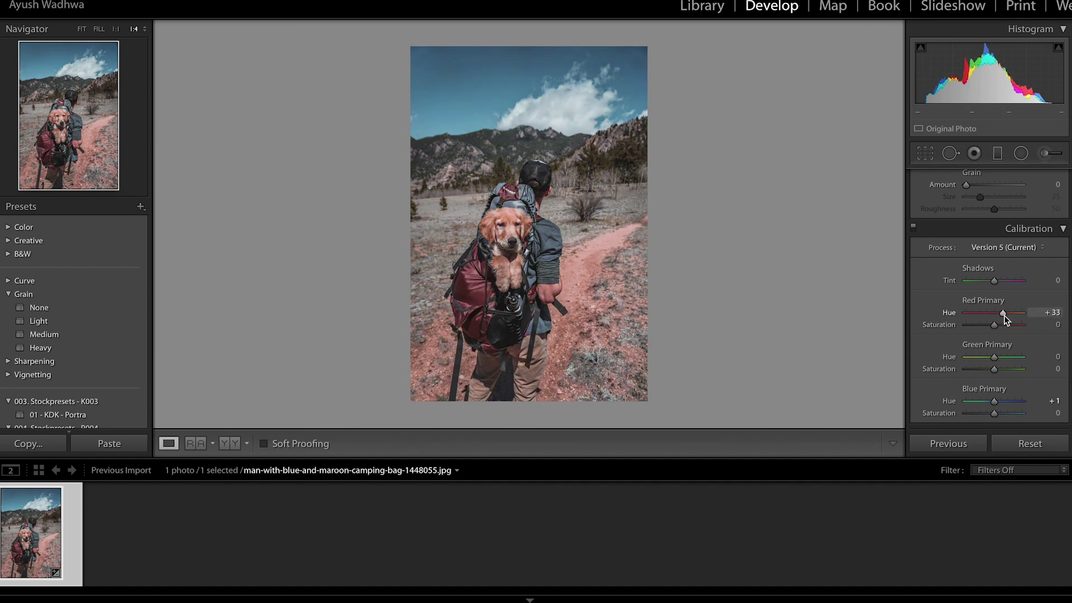
drag(994, 401, 984, 406)
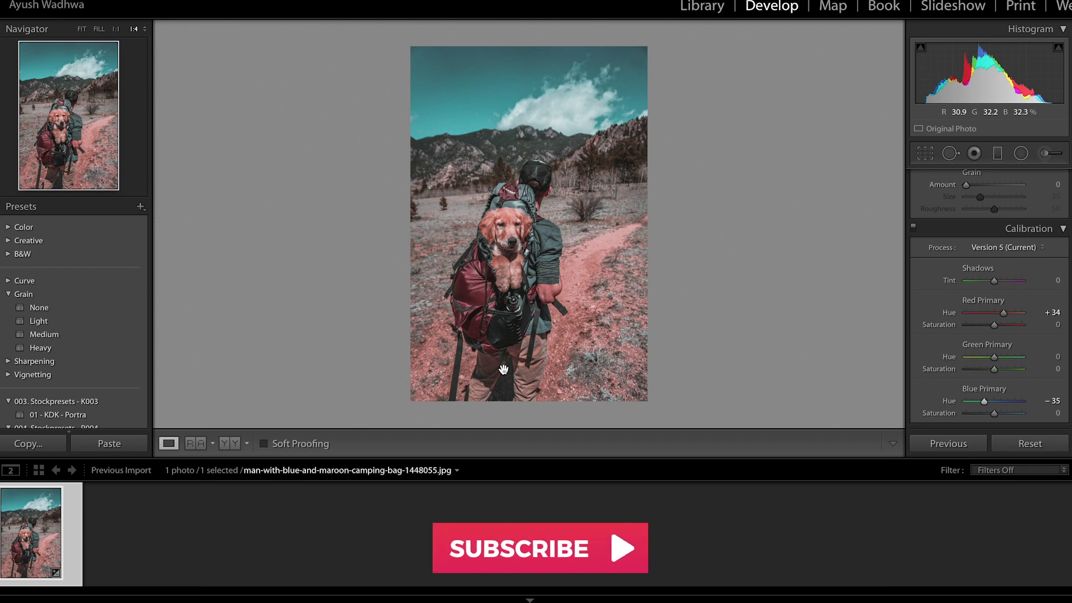
key(backslash)
key(backslash)
key(backslash)
key(backslash)
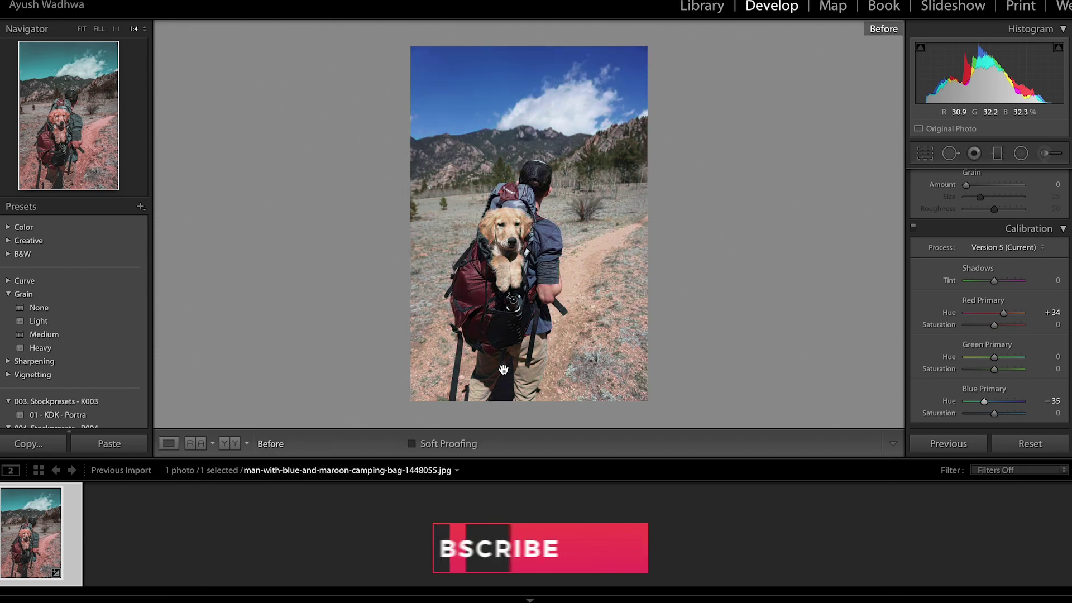